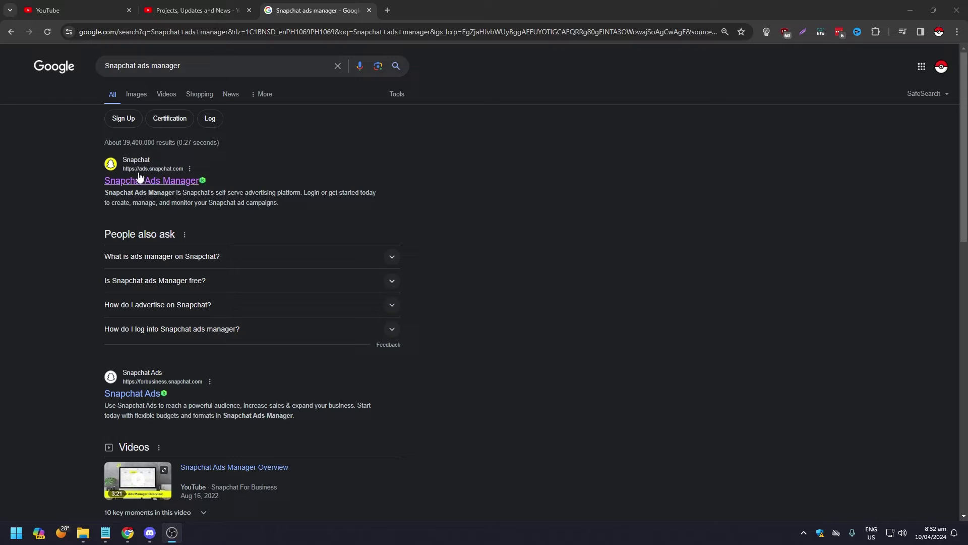
Step: Follow the Snapchat Ads Manager search result to the Snapchat login page
click(159, 182)
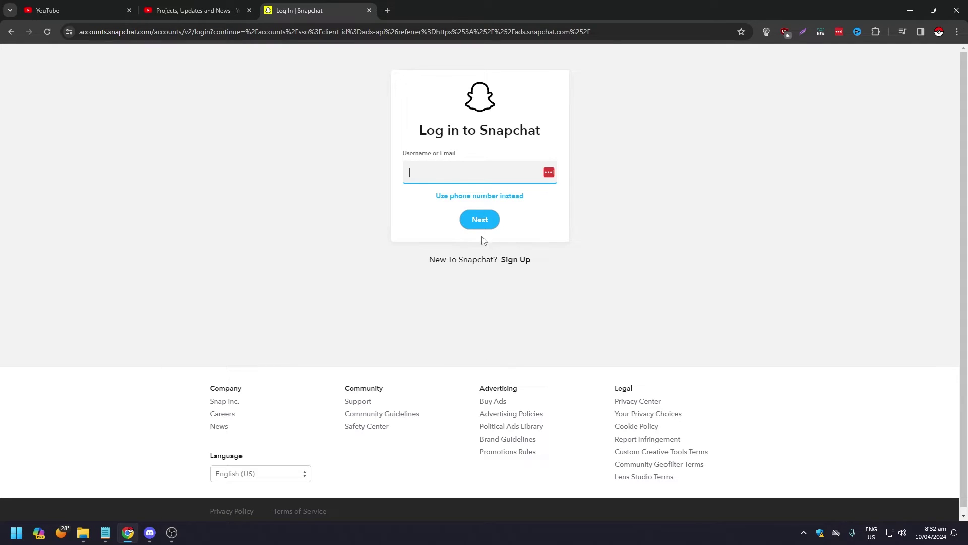
Step: Leave the Snapchat login page for the empty Sign Up form
click(516, 259)
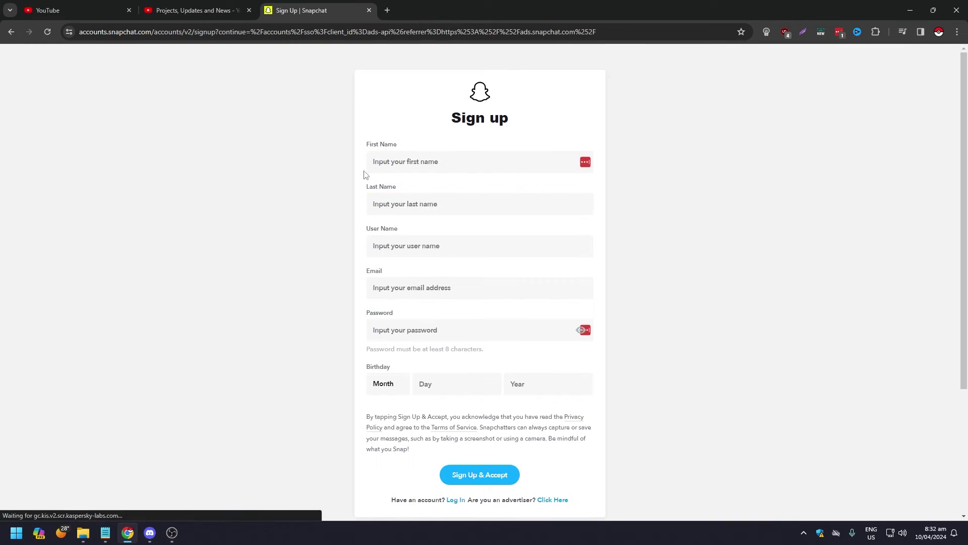
click(427, 203)
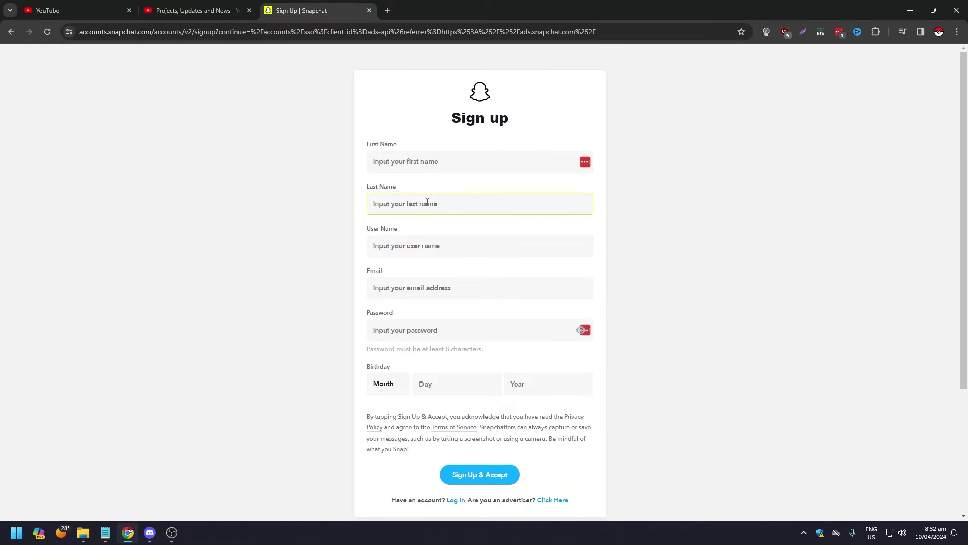
click(425, 165)
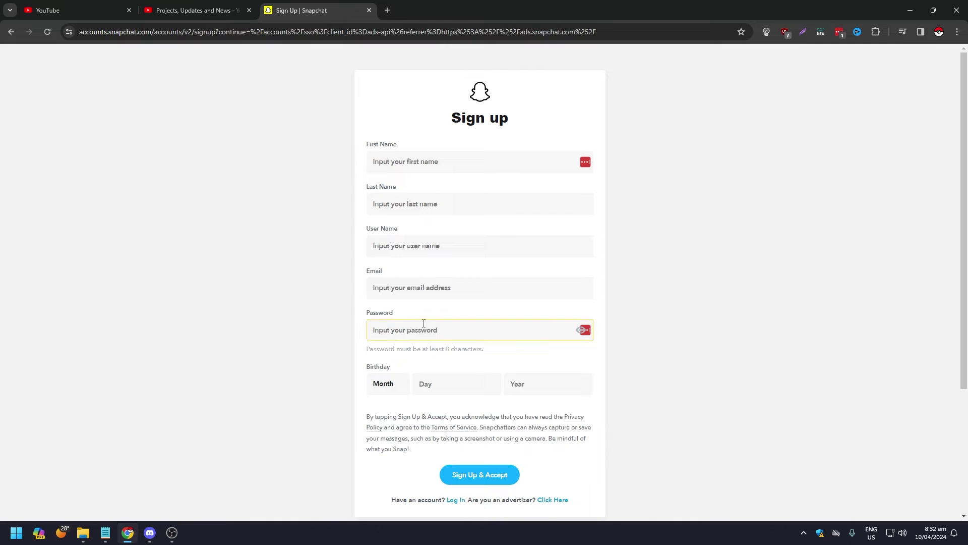
scroll(424, 389, down, 2)
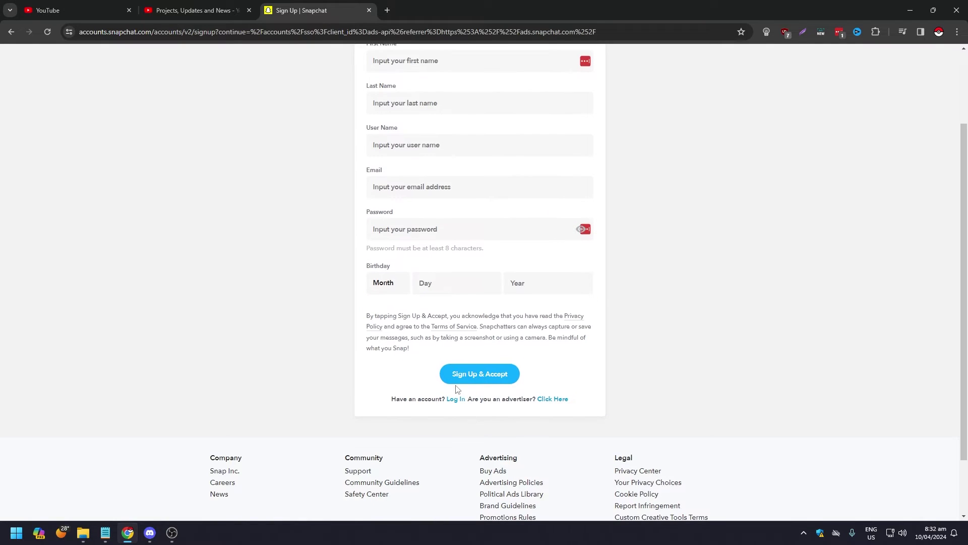
scroll(454, 363, up, 2)
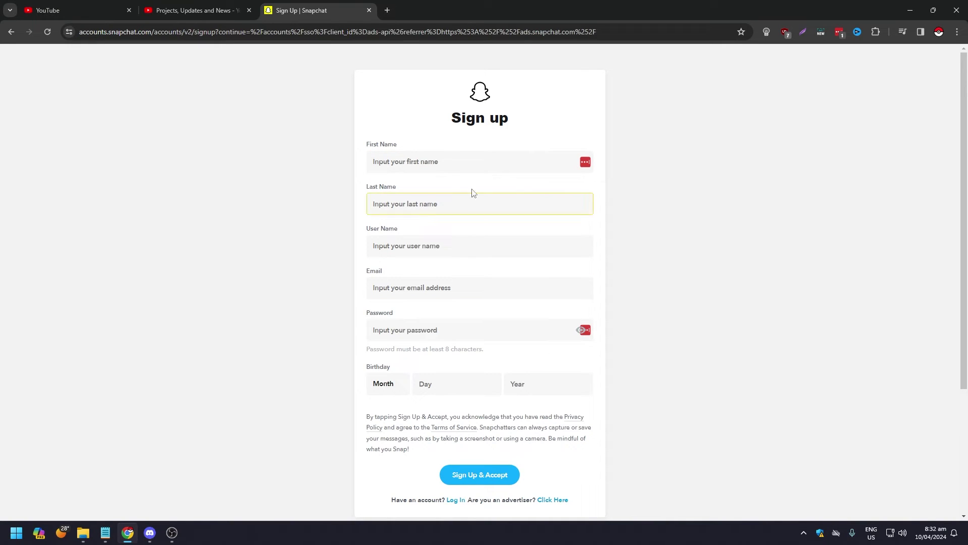
click(479, 162)
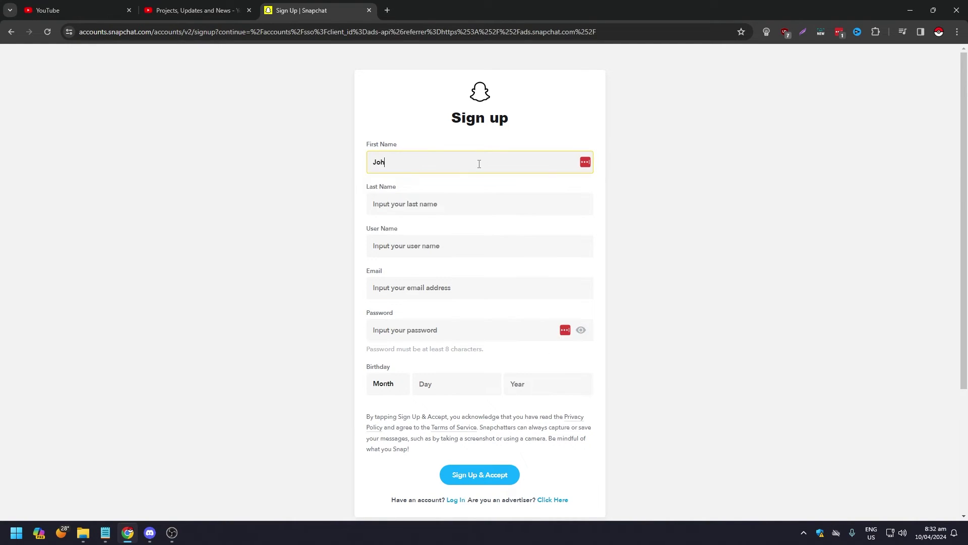
key(Tab)
key(Tab)
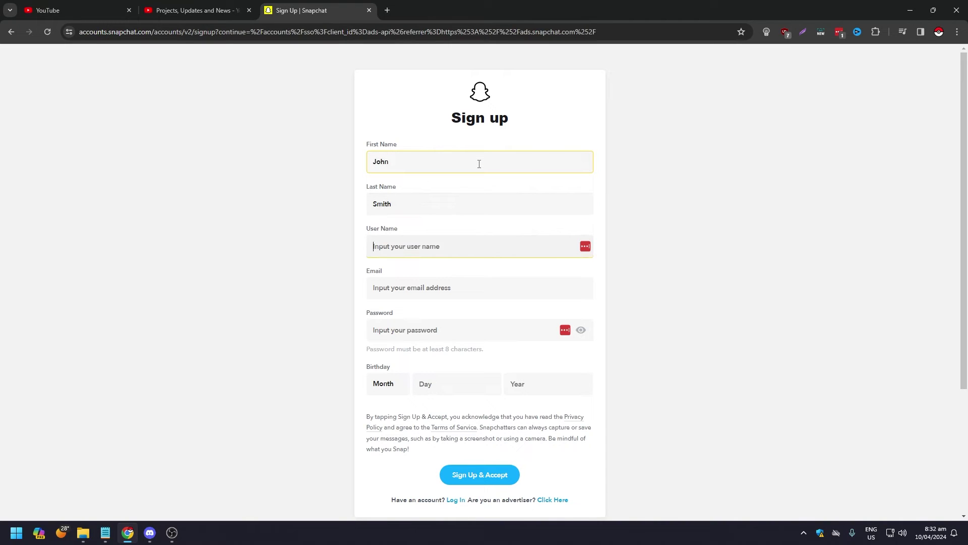
key(Tab)
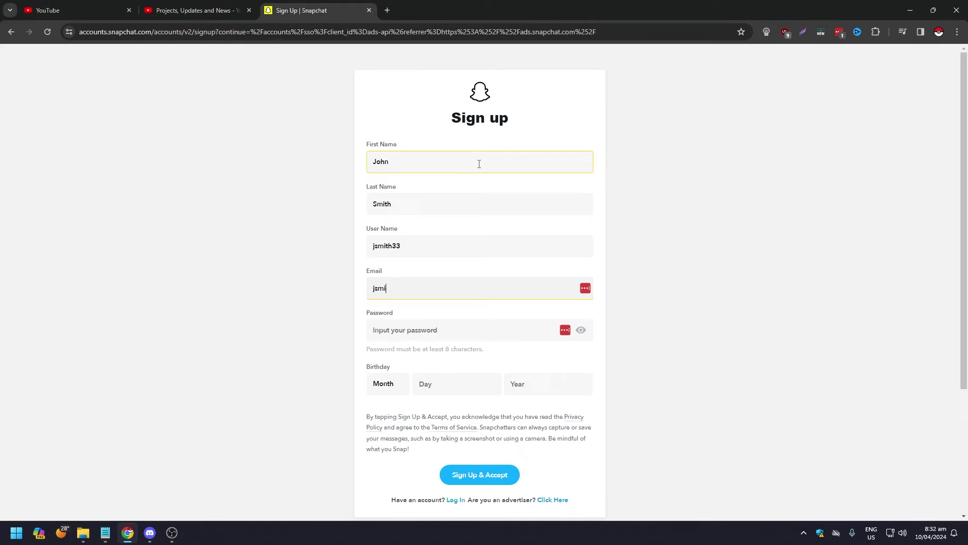
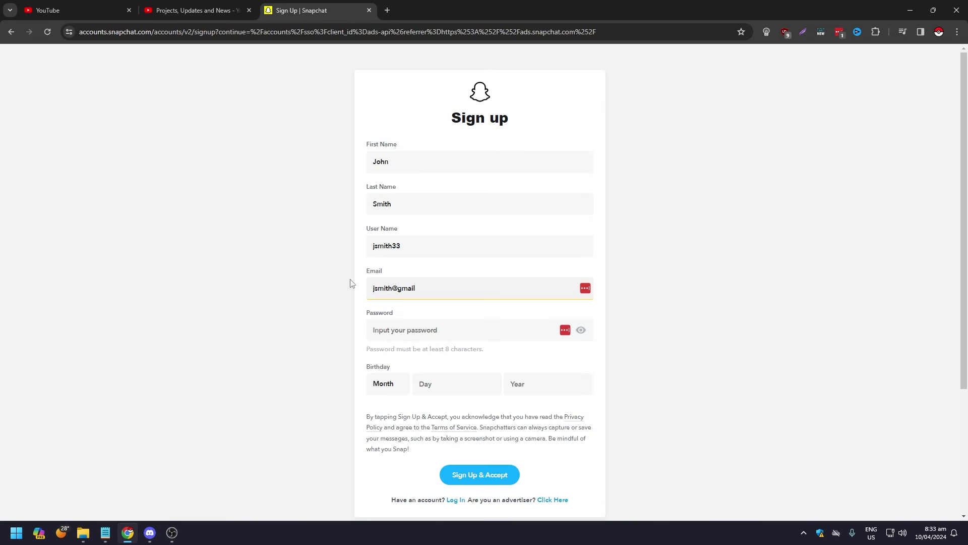
click(373, 162)
click(364, 184)
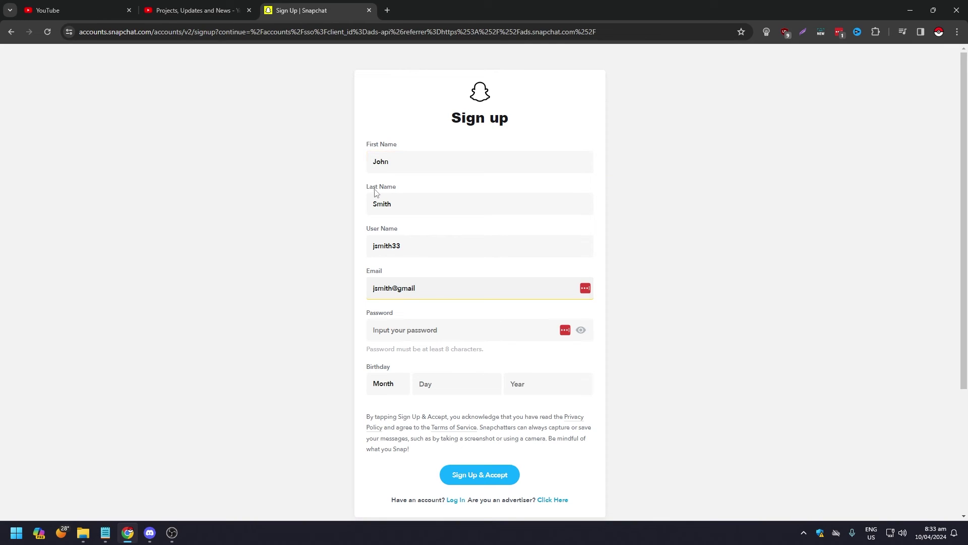